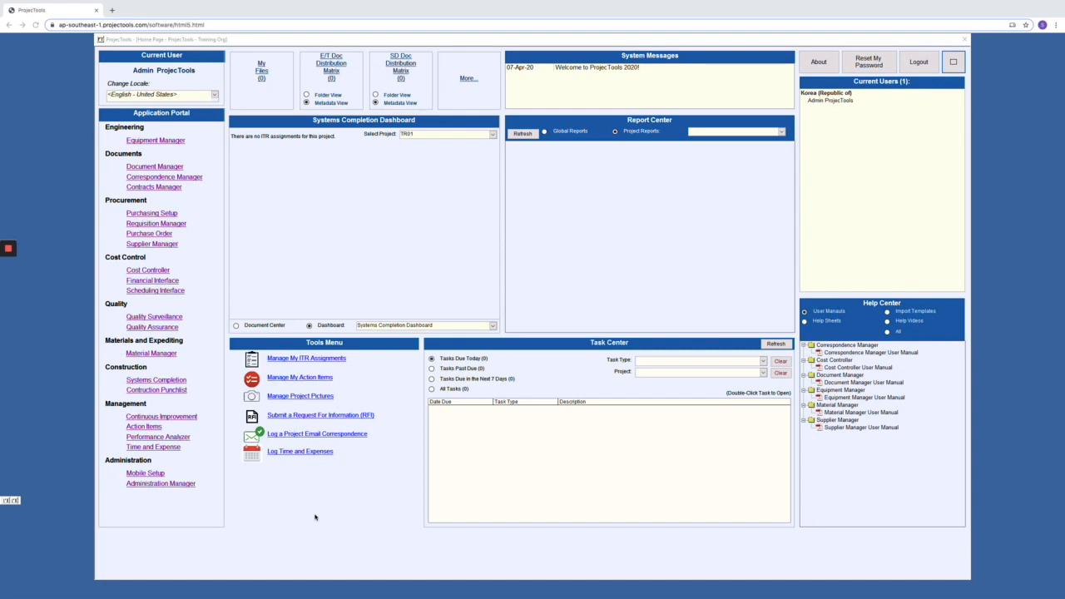
# Step: Add a project classification named Standard Project to the global lists in Global Administration and mark it as the default
pyautogui.click(168, 485)
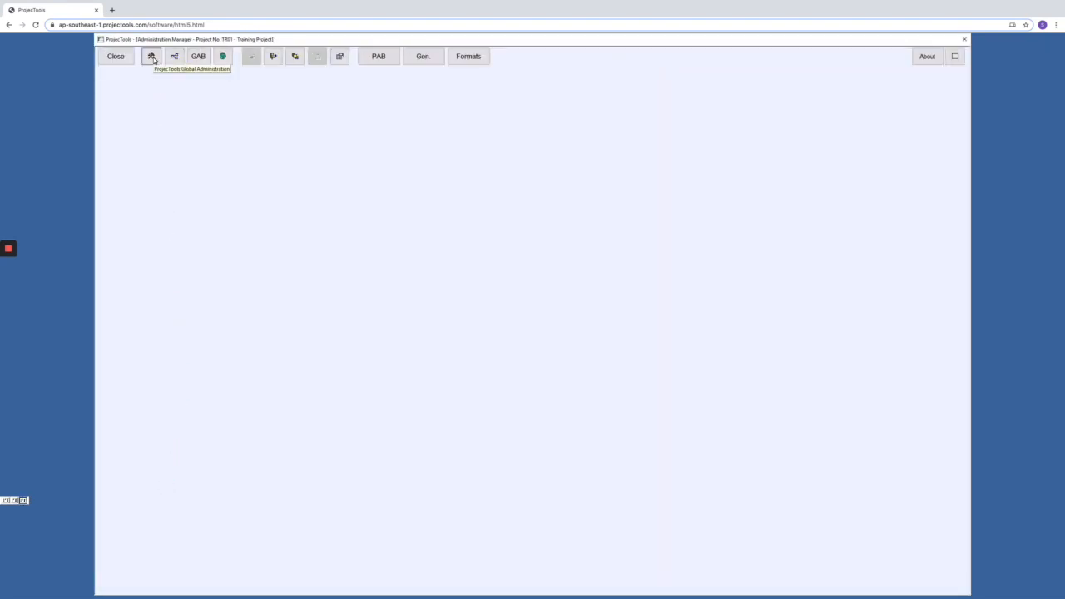
pyautogui.click(152, 57)
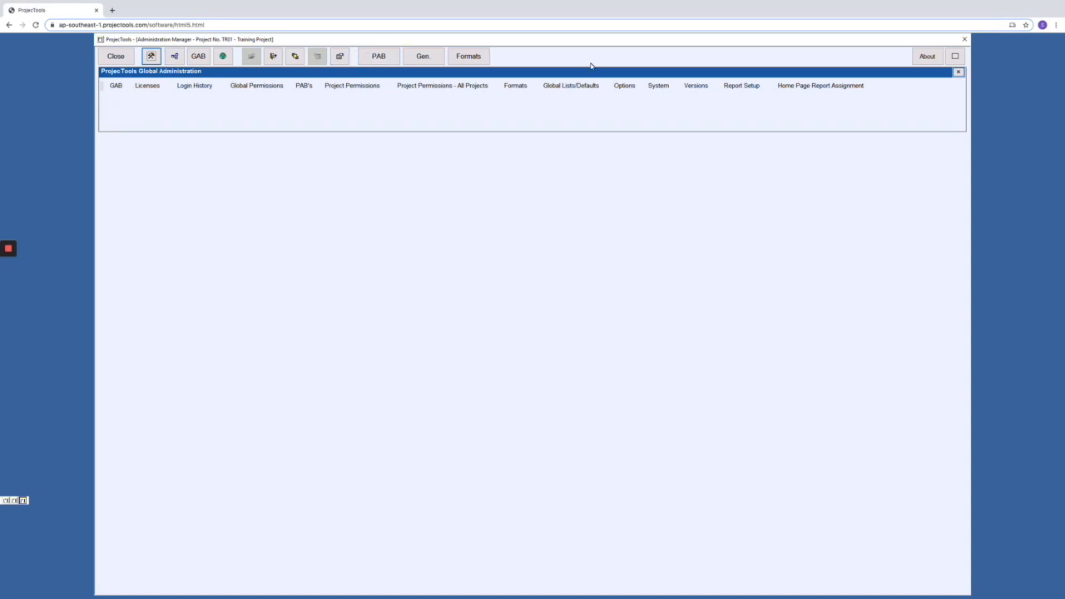
pyautogui.click(580, 88)
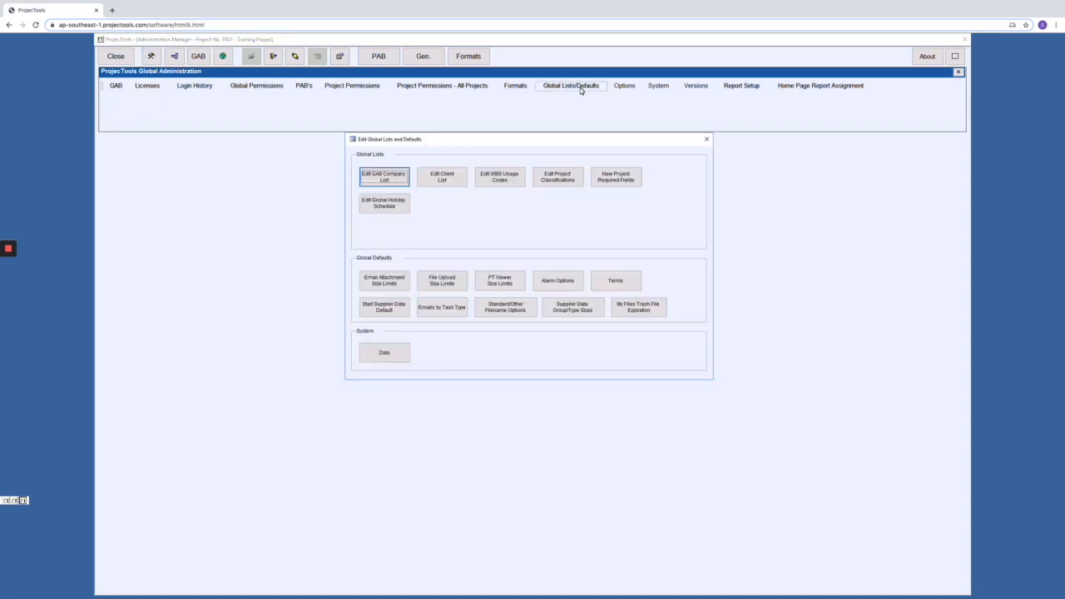
pyautogui.click(548, 179)
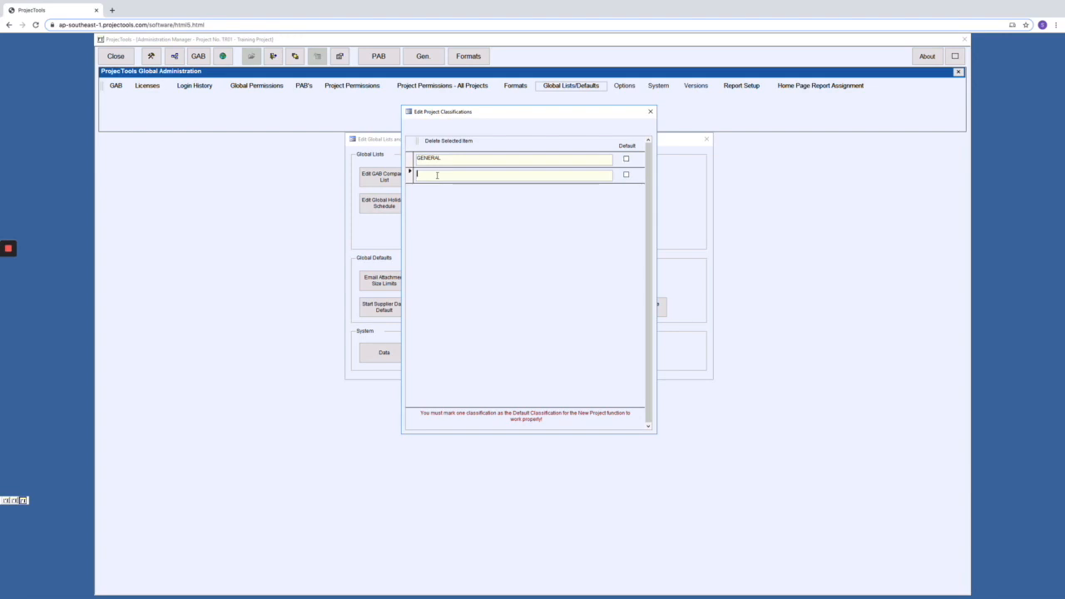
pyautogui.write('Stand')
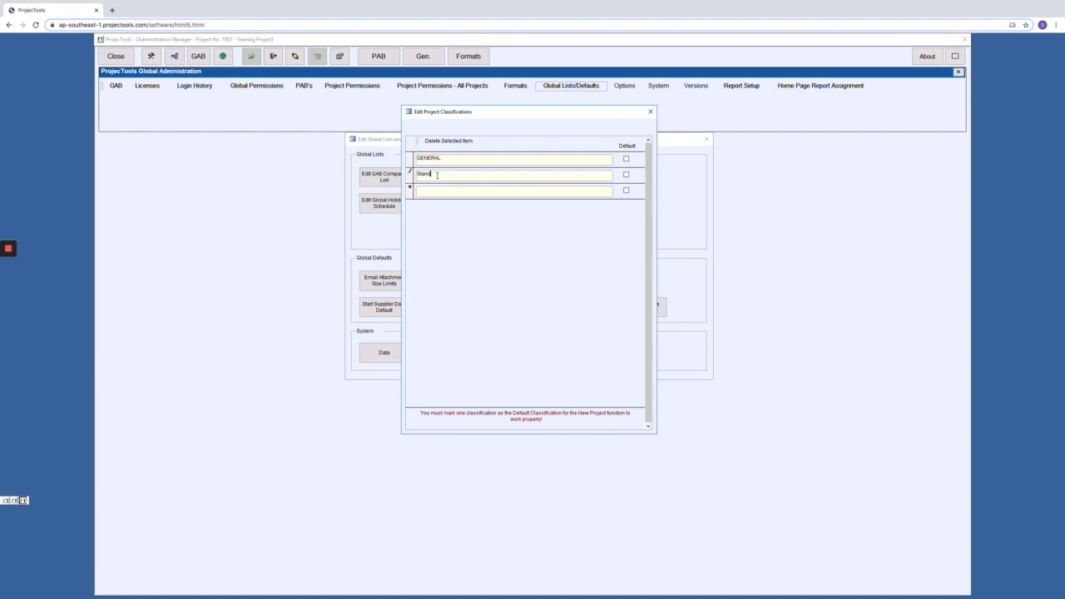
pyautogui.write('ard Project')
pyautogui.click(627, 177)
pyautogui.click(650, 111)
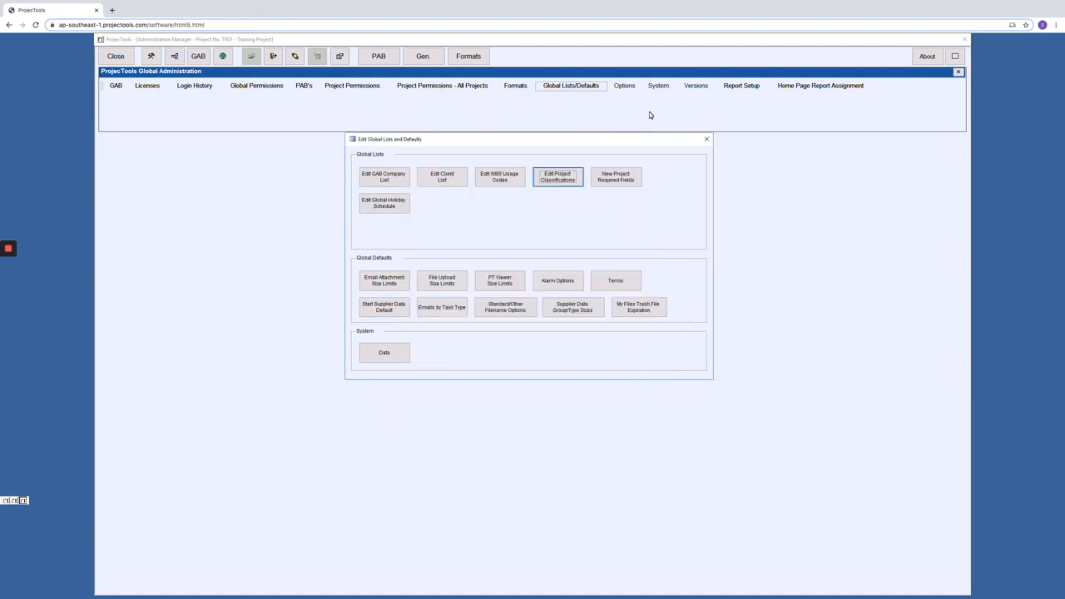
pyautogui.click(707, 141)
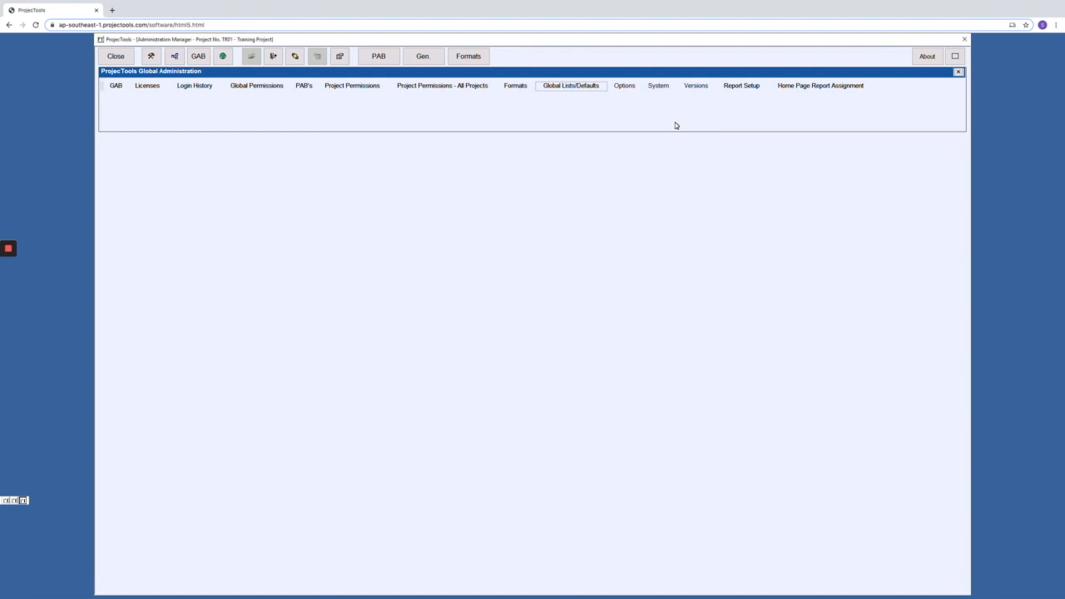
# Step: Examine the global project number format defined for the GENERAL classification, leaving it unsaved
pyautogui.click(518, 88)
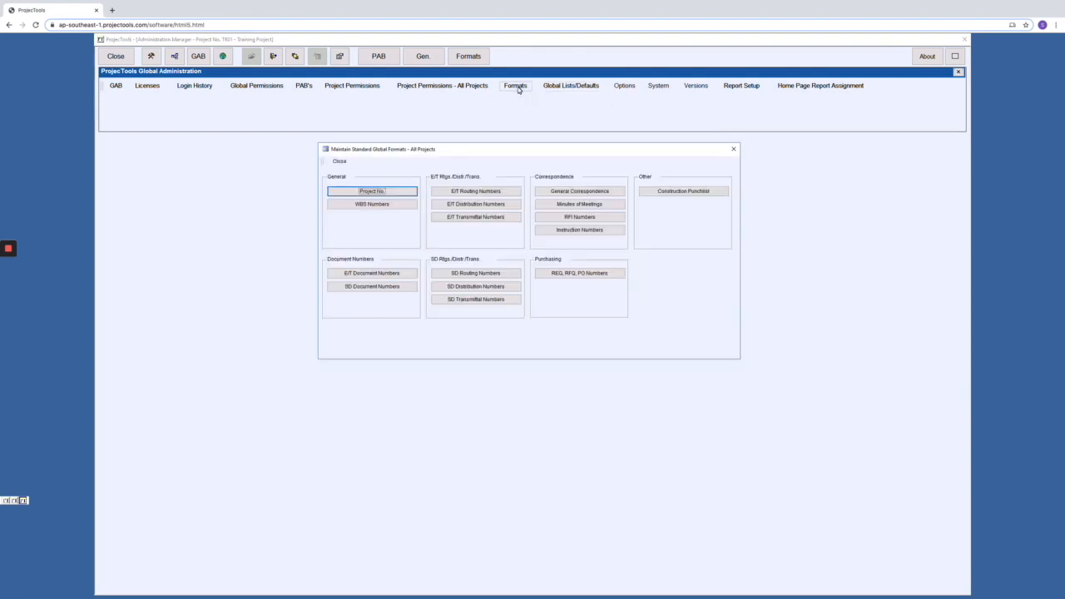
pyautogui.click(396, 193)
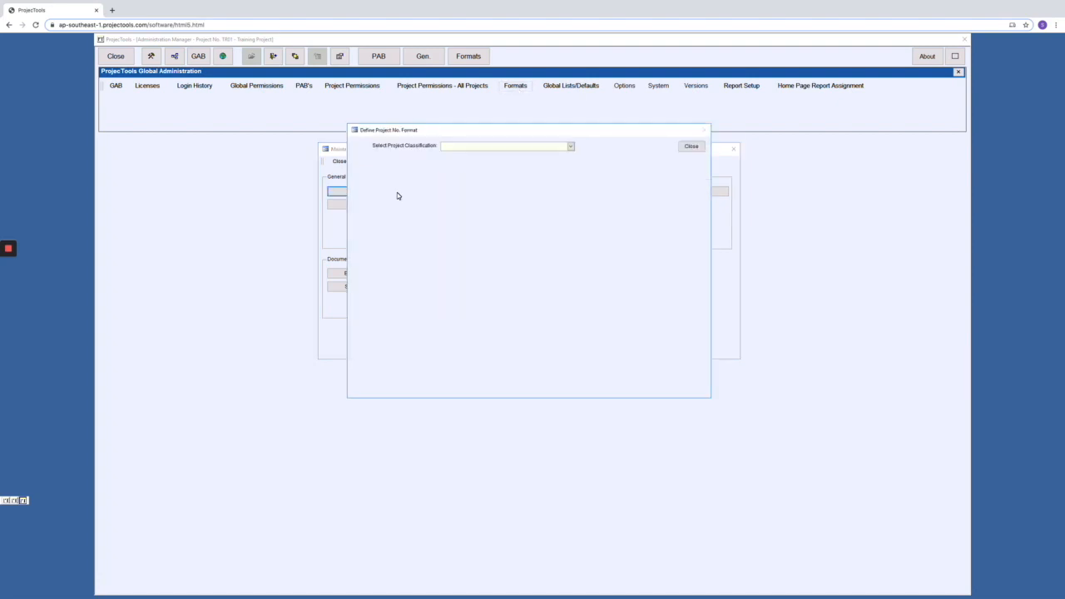
pyautogui.click(571, 148)
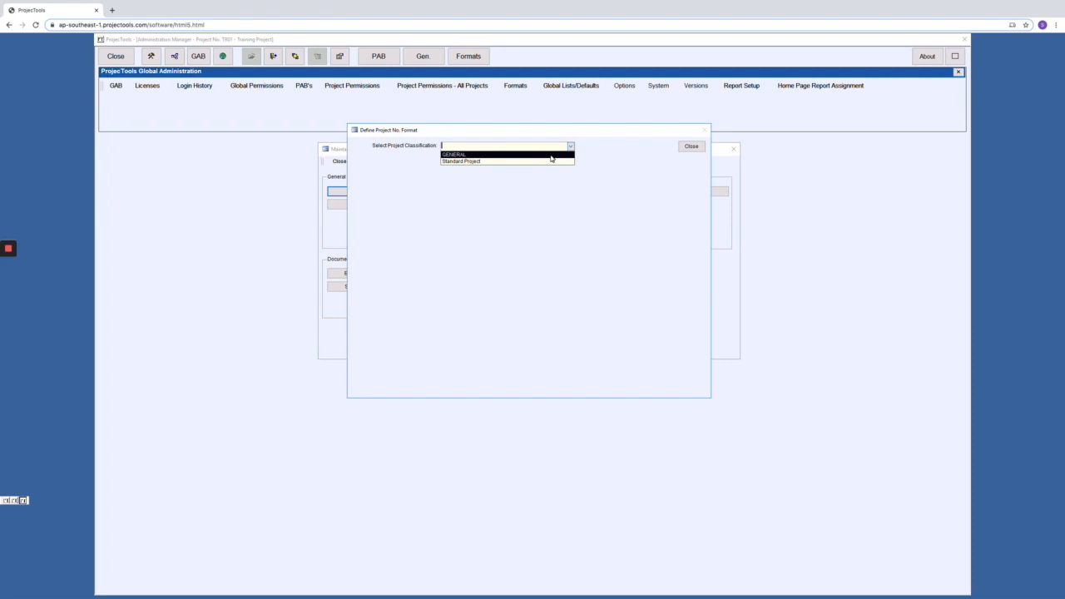
pyautogui.click(549, 157)
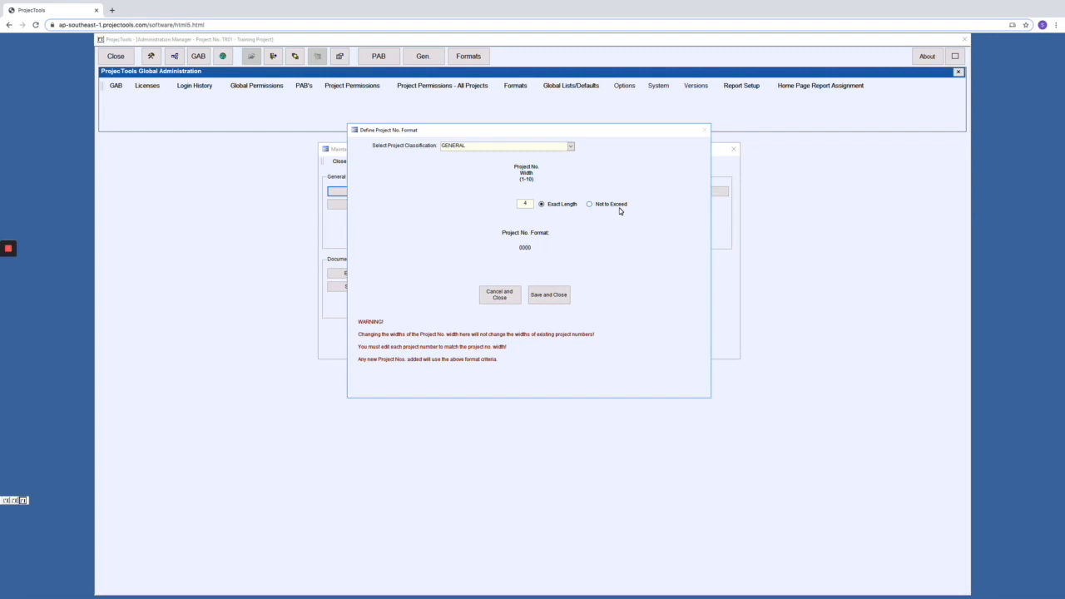
pyautogui.click(511, 295)
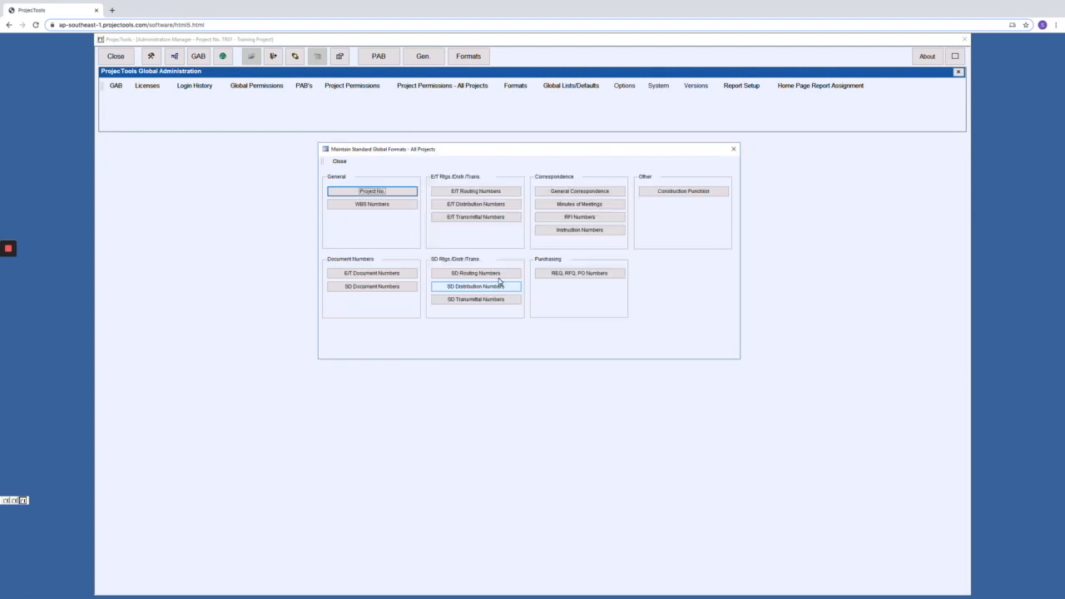
# Step: Set the project number format of the Standard Project classification to an exact length of 5 and save it
pyautogui.click(406, 192)
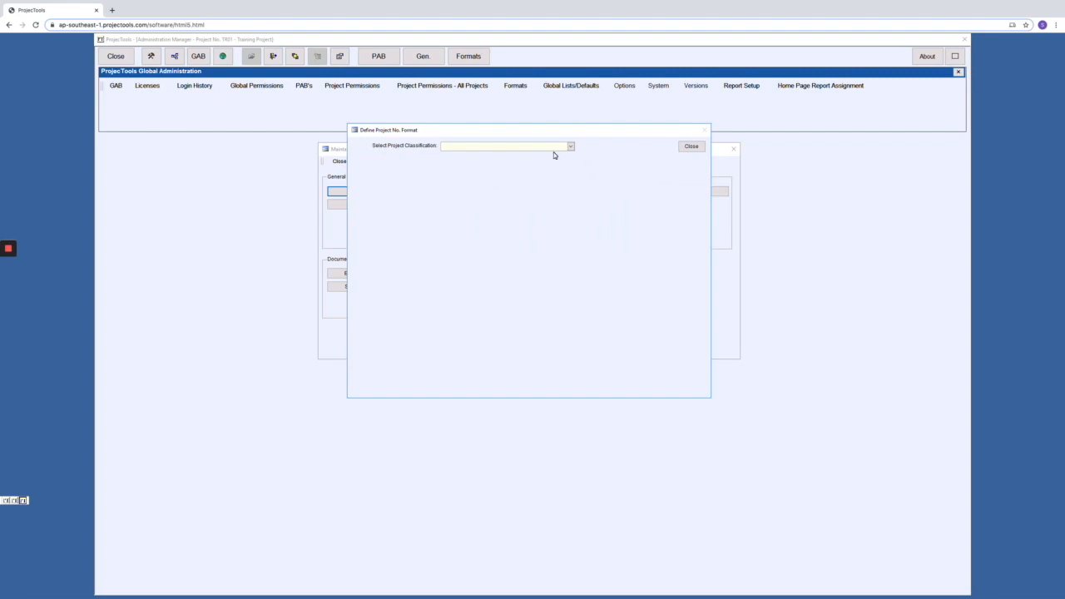
pyautogui.click(571, 146)
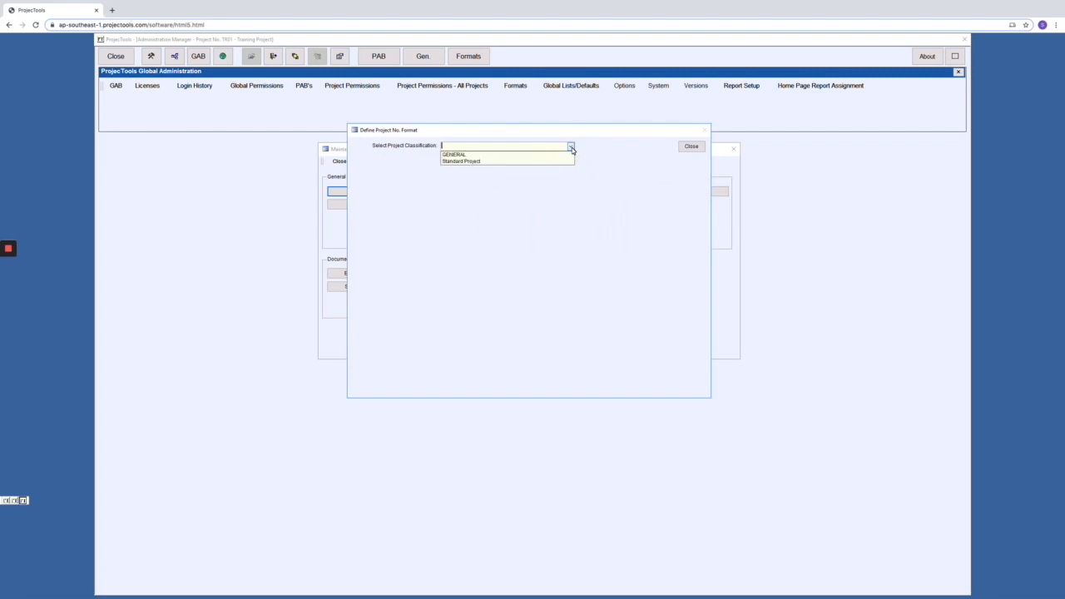
pyautogui.click(497, 162)
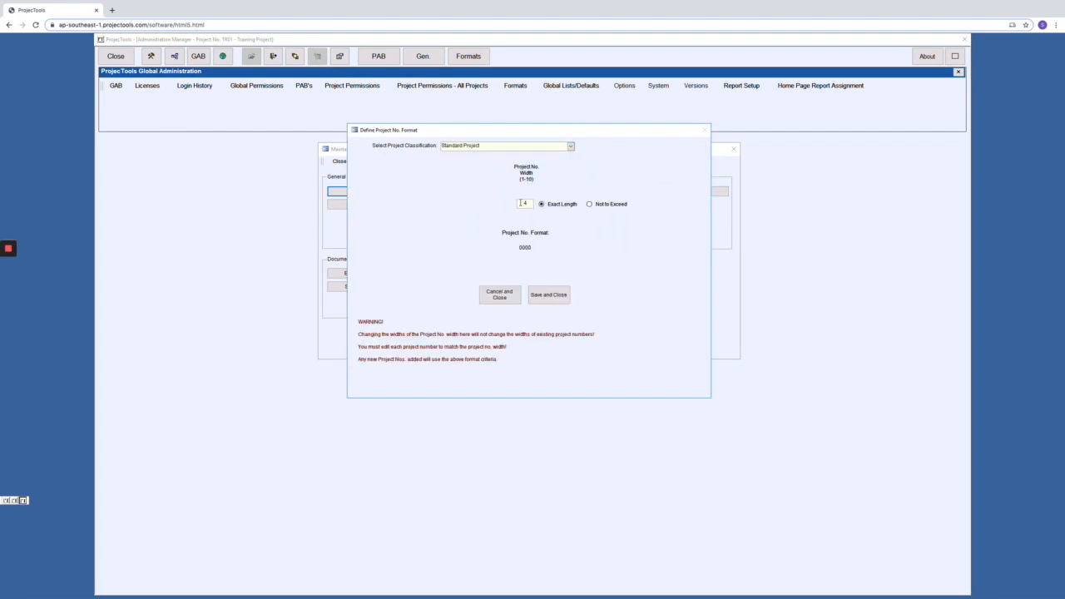
pyautogui.press('BackSpace')
pyautogui.click(549, 298)
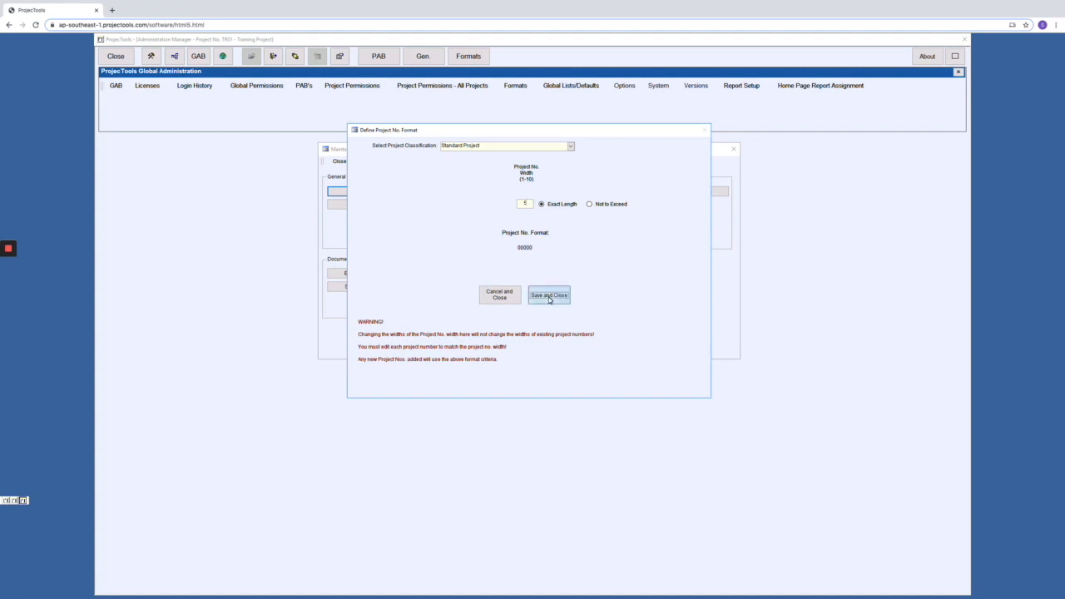
pyautogui.click(539, 345)
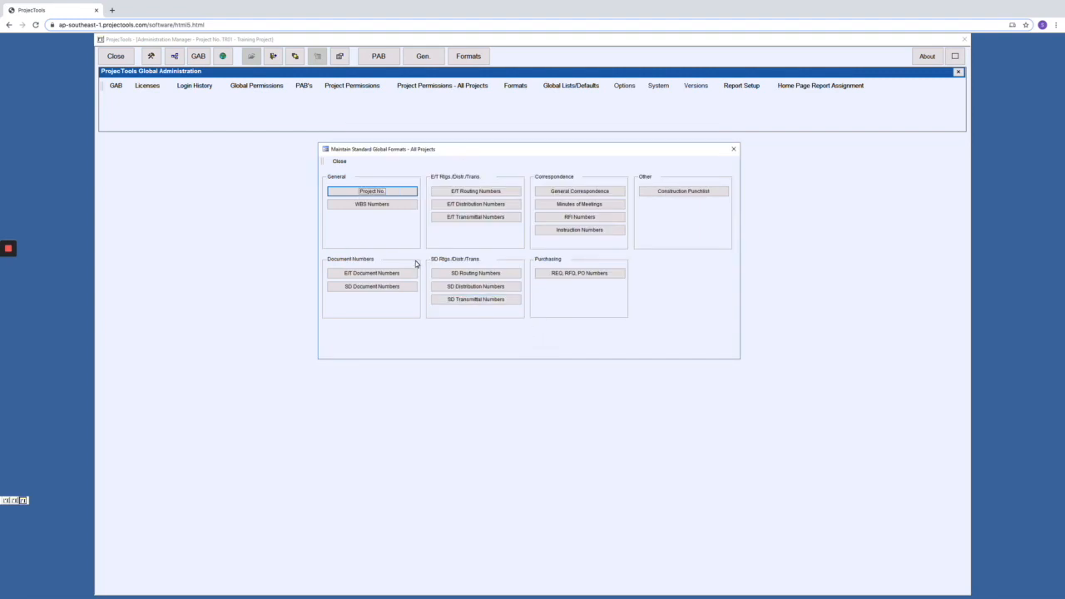
# Step: In the global E/T document number format, choose the Standard Project class and include the Level 0 project number
pyautogui.click(372, 273)
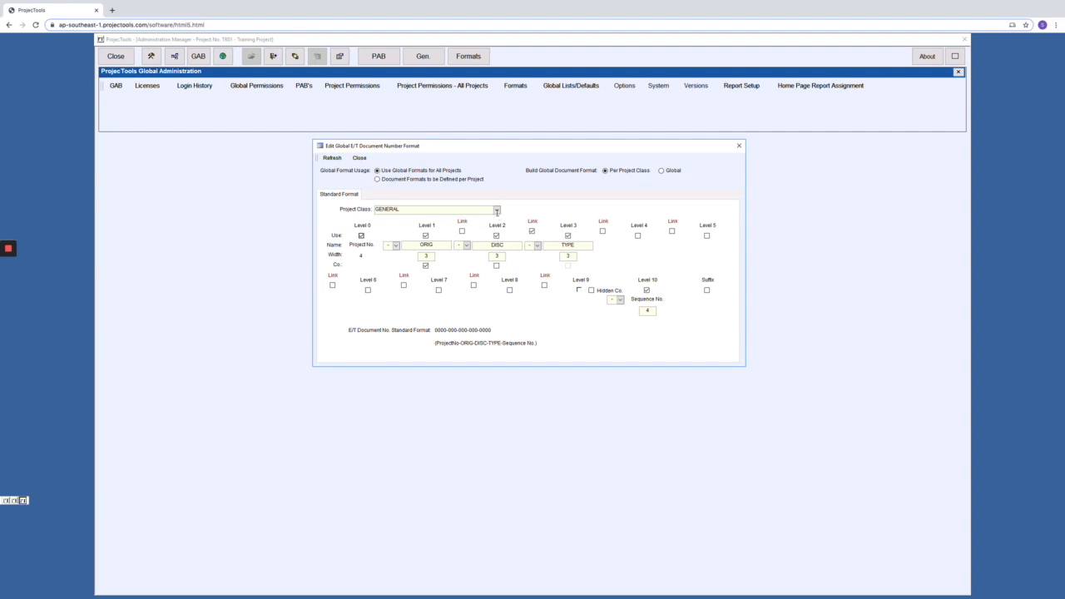
pyautogui.click(497, 211)
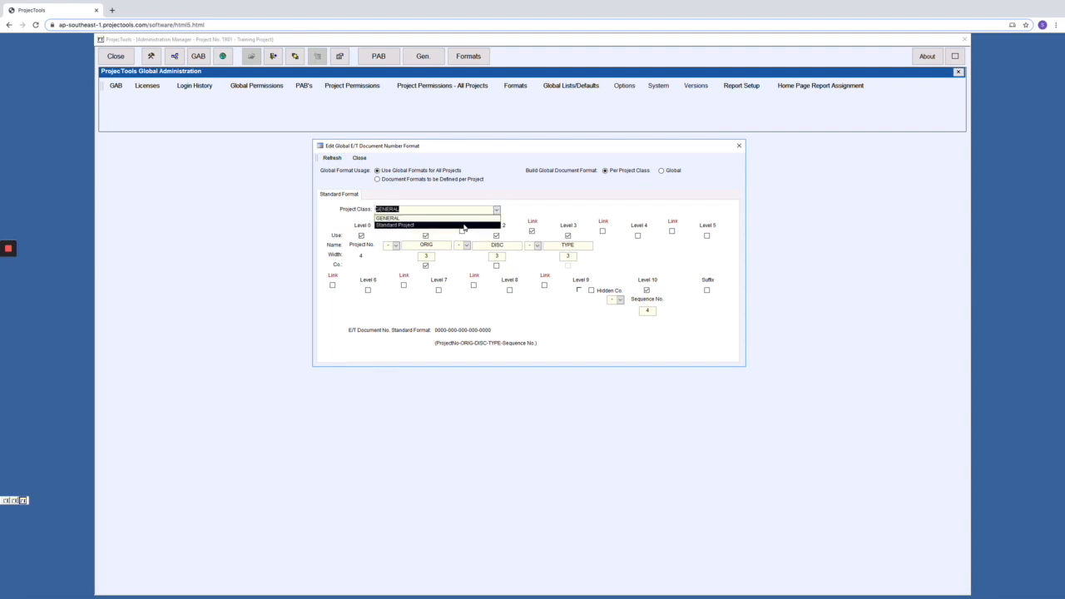
pyautogui.click(464, 225)
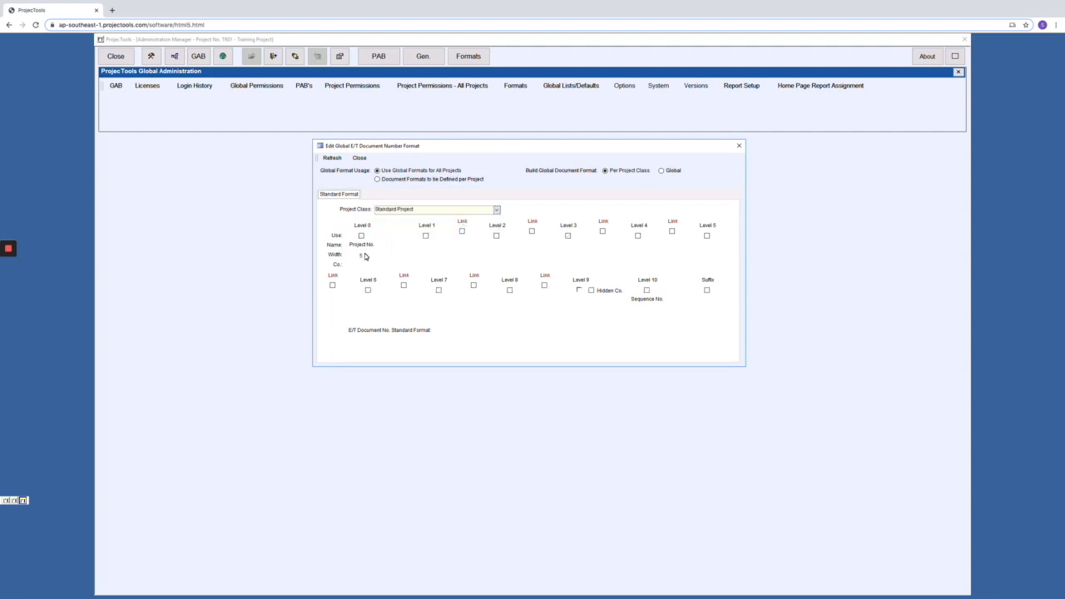
pyautogui.click(360, 235)
# Step: Enable Level 1 of the document number with a hyphen separator, the name Disc and a width of 2
pyautogui.click(425, 236)
pyautogui.click(396, 245)
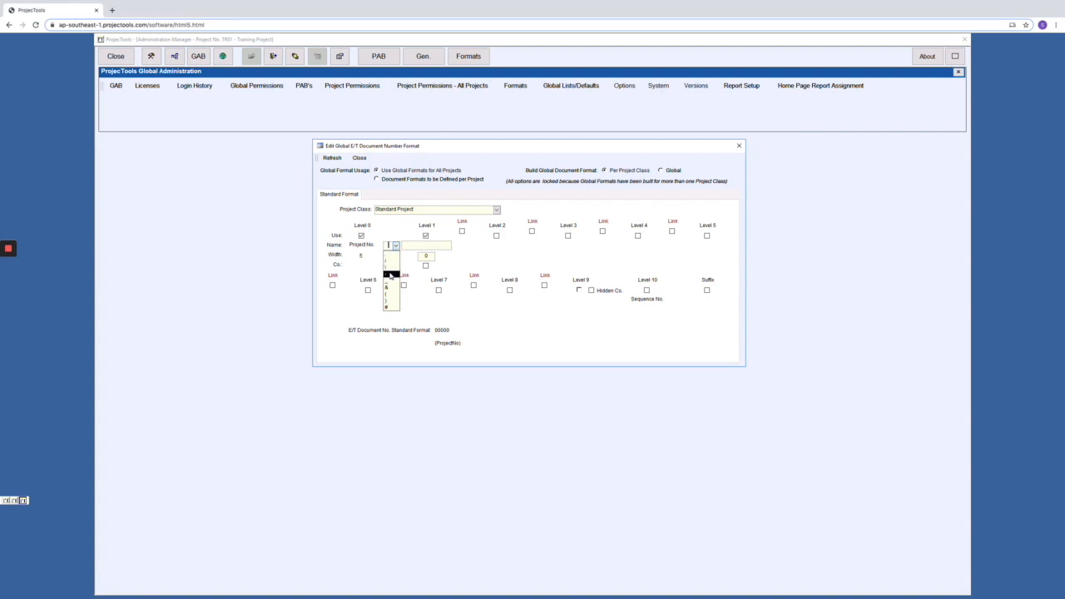
pyautogui.click(390, 275)
pyautogui.click(425, 245)
pyautogui.write('Disc')
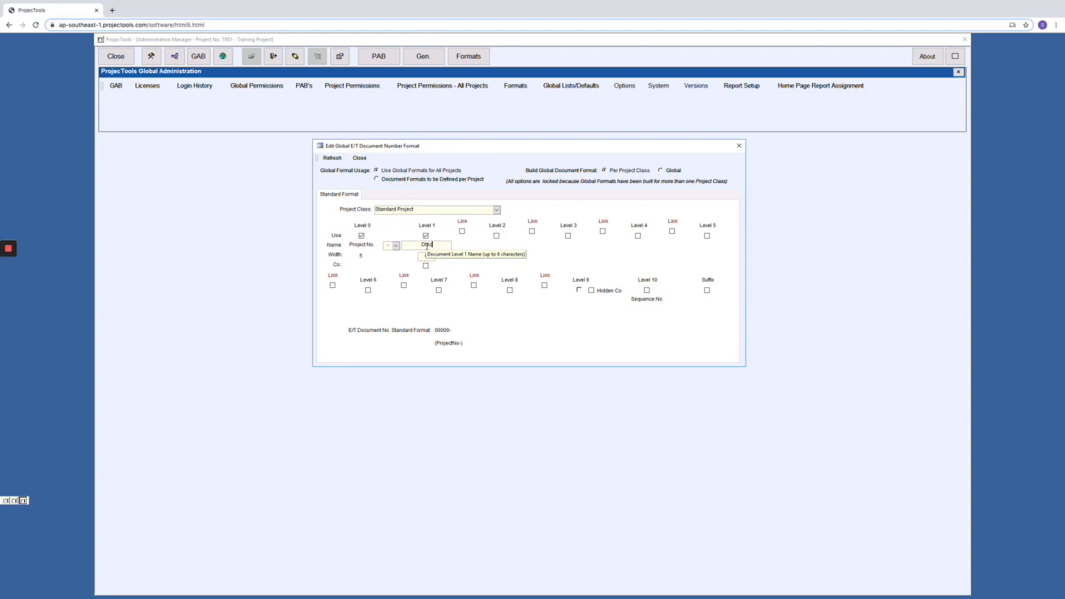
pyautogui.click(425, 256)
pyautogui.write('6')
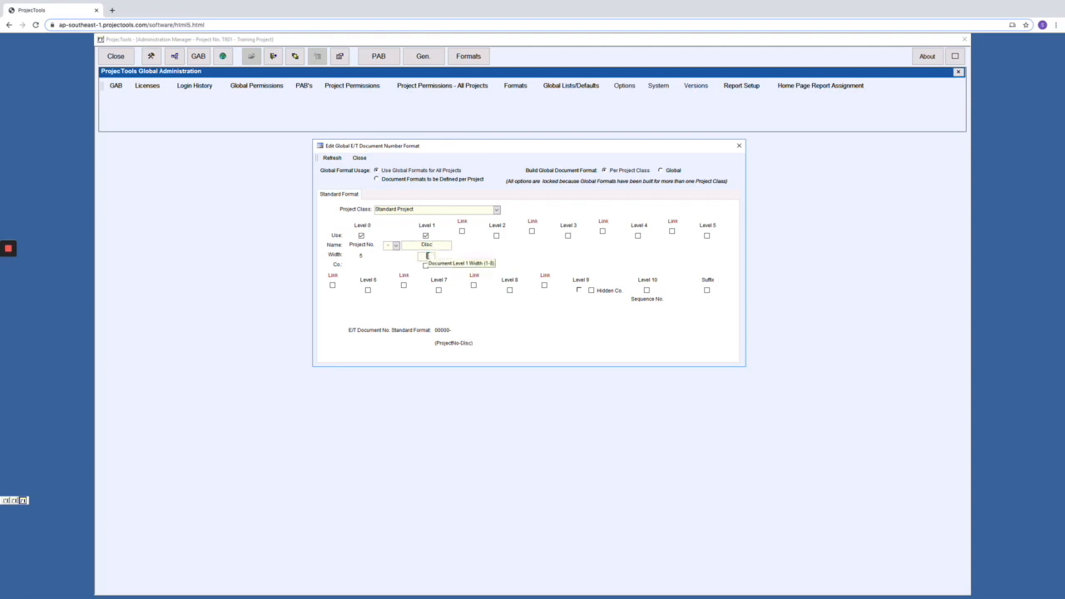
pyautogui.write('4')
# Step: Enable Level 2, linked to Level 1, with a hyphen separator, the name Area and a width of 5
pyautogui.click(463, 233)
pyautogui.click(497, 236)
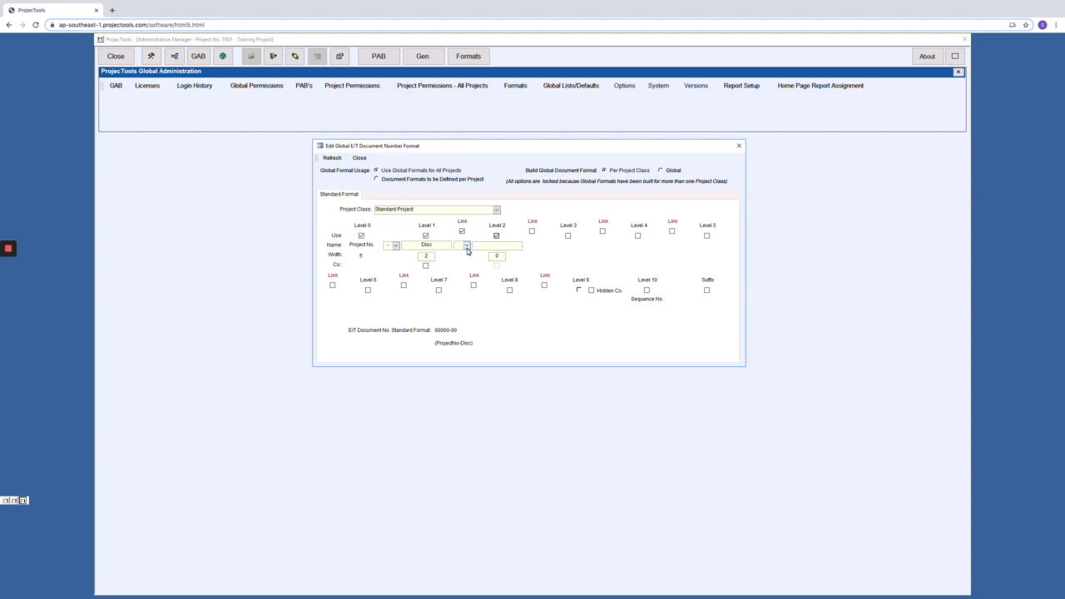
pyautogui.click(466, 244)
pyautogui.click(460, 276)
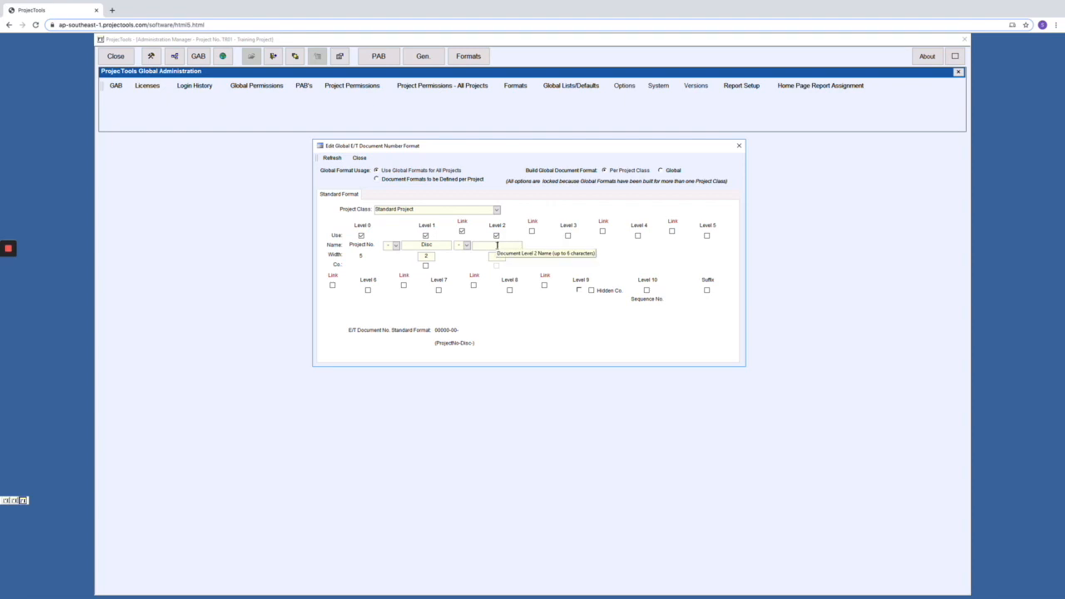
pyautogui.click(498, 244)
pyautogui.write('Area')
pyautogui.click(497, 255)
pyautogui.write('6')
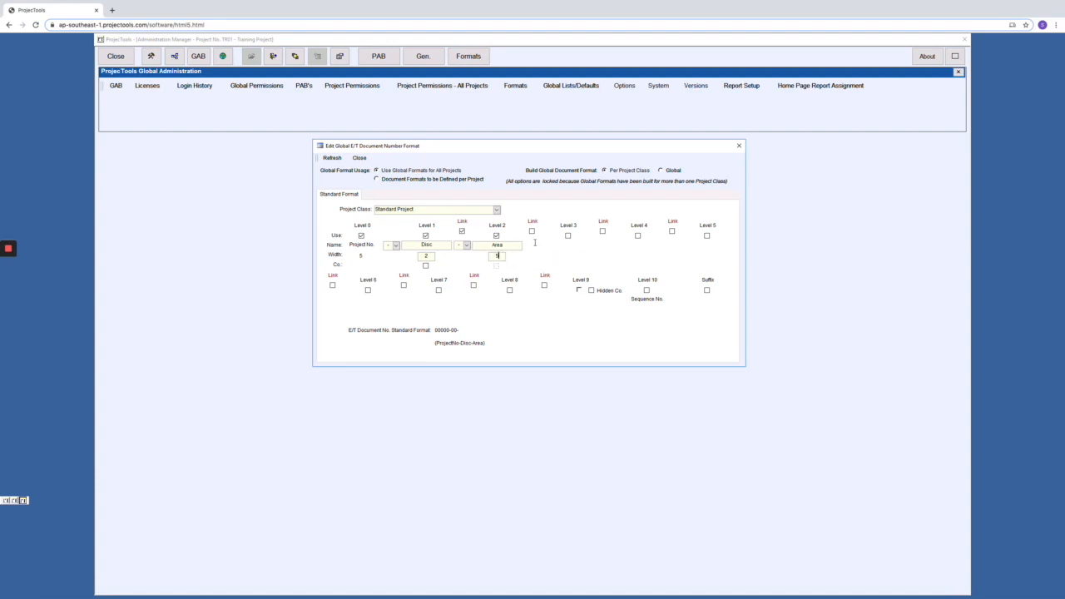
# Step: Enable Level 3, linked to Level 2, with a hyphen separator, the name Draw and a width of 8
pyautogui.click(532, 231)
pyautogui.click(568, 236)
pyautogui.click(537, 246)
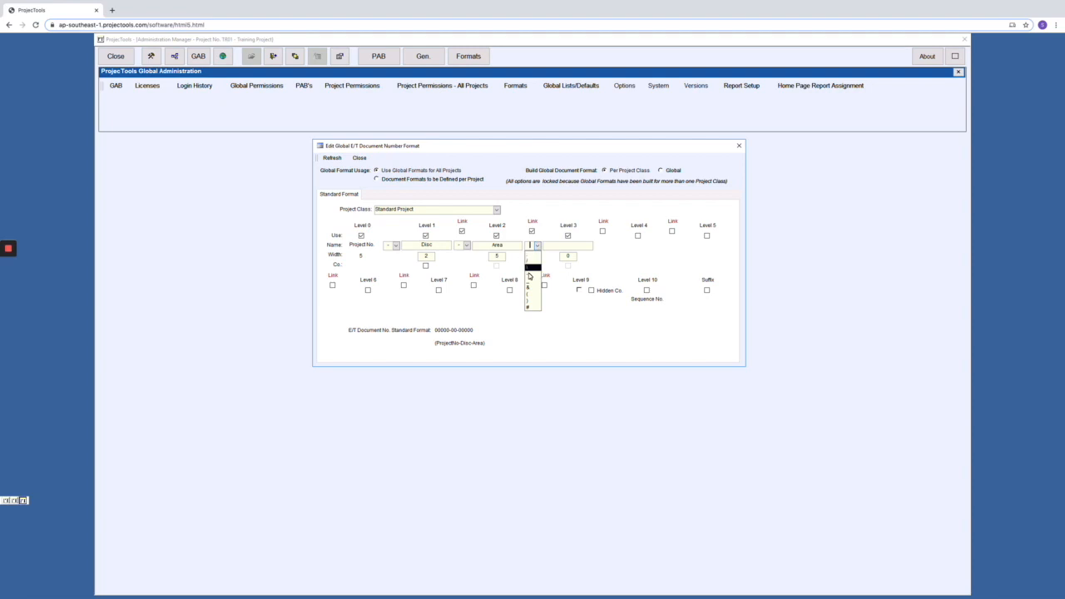
pyautogui.click(530, 275)
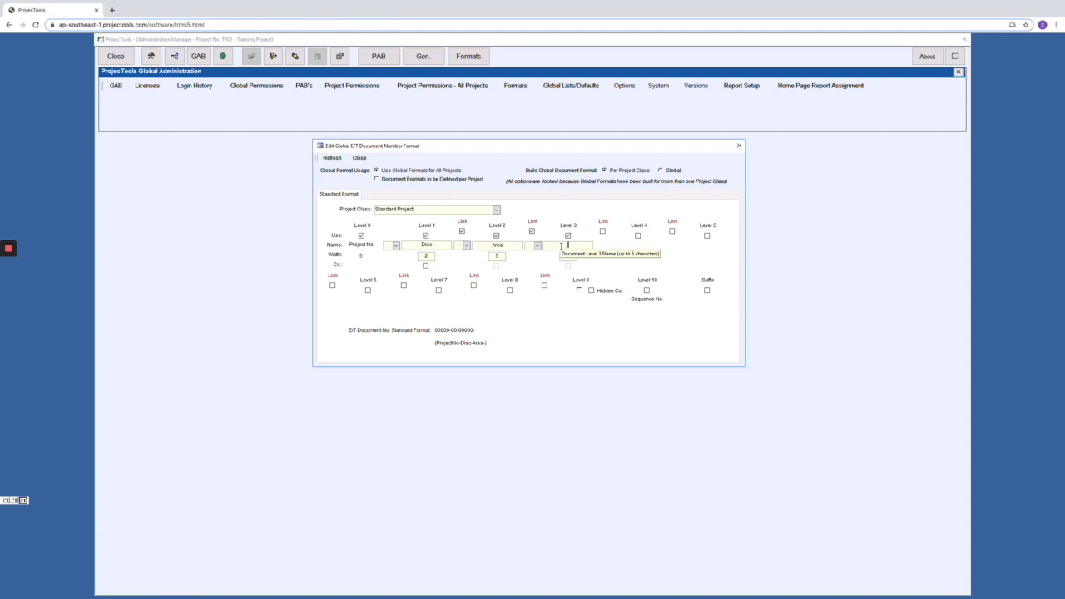
pyautogui.write('Diaw')
pyautogui.click(569, 255)
pyautogui.write('6')
pyautogui.press('BackSpace')
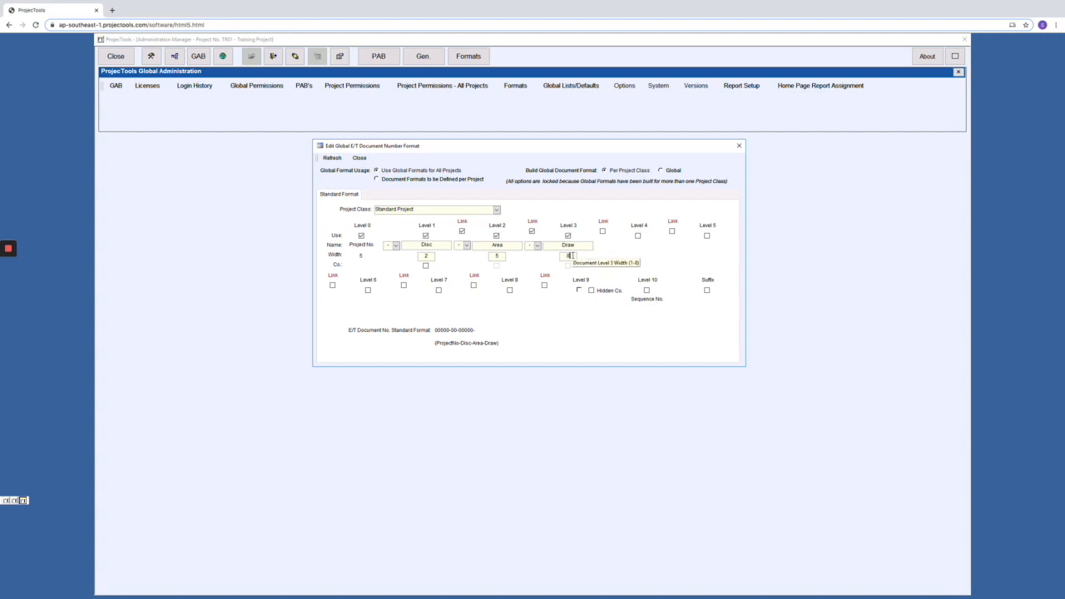
pyautogui.write('8')
# Step: Enable the Level 10 sequence number with a hyphen separator and a width of 8, and close the format editor
pyautogui.click(647, 291)
pyautogui.click(620, 300)
pyautogui.click(614, 329)
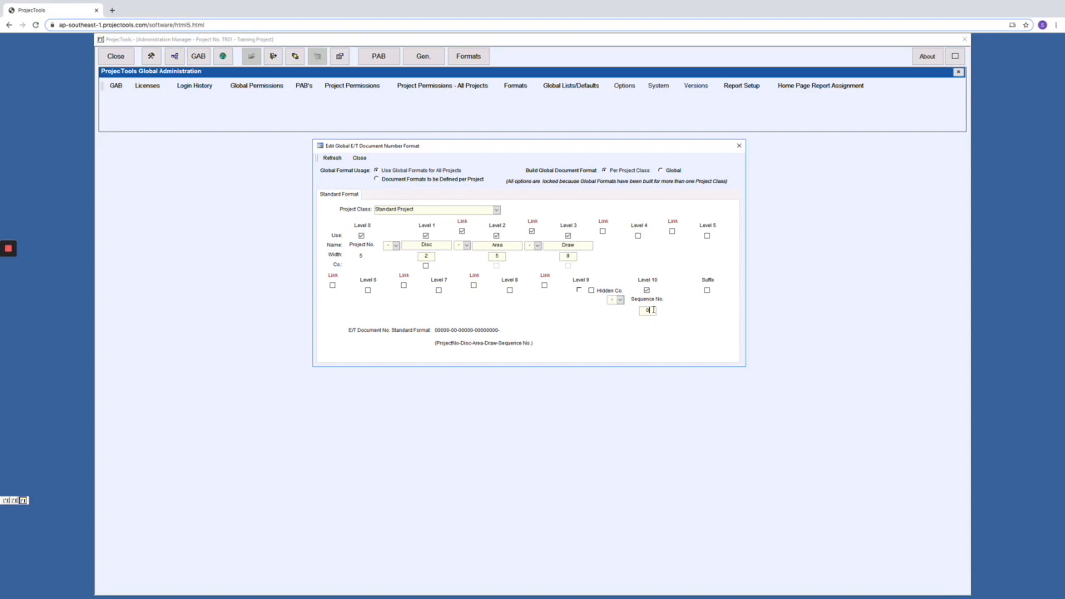
pyautogui.press('BackSpace')
pyautogui.write('8')
pyautogui.click(738, 147)
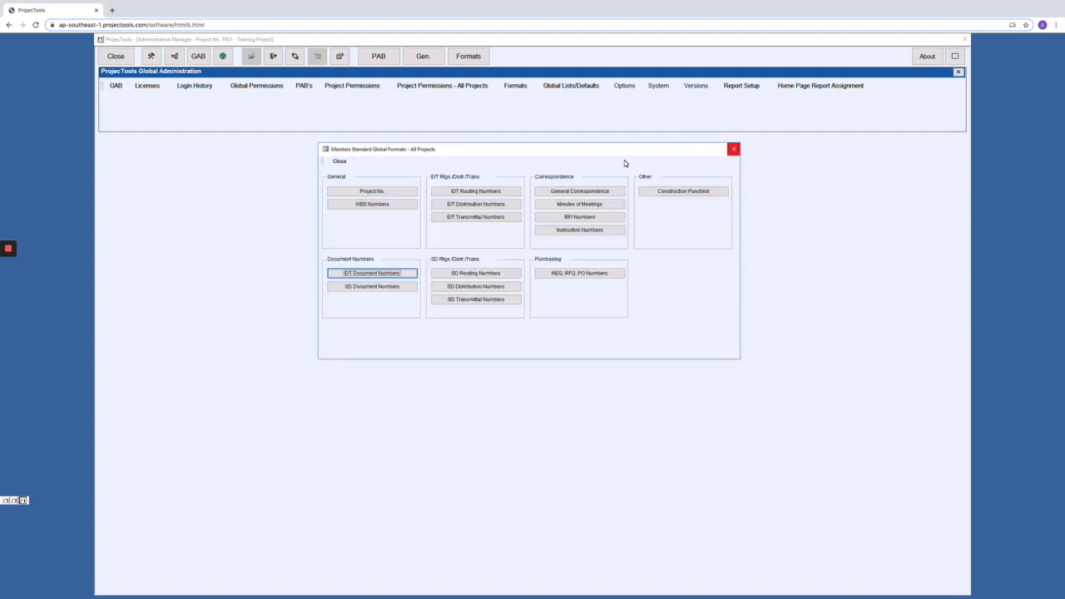
# Step: Examine the WBS number format defined for the GENERAL classification, leaving it unsaved
pyautogui.click(398, 207)
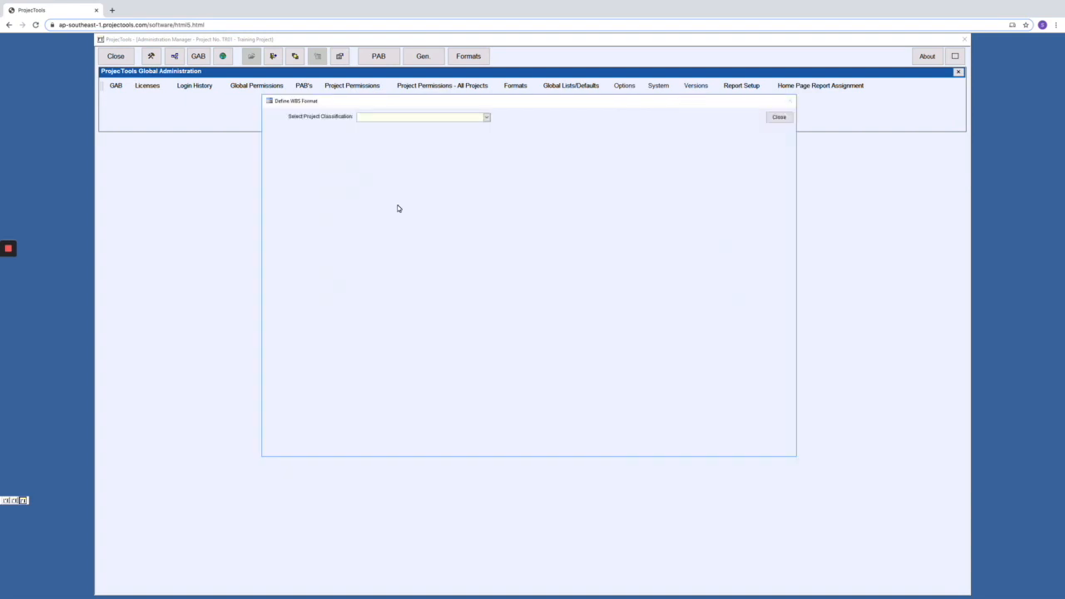
pyautogui.click(485, 118)
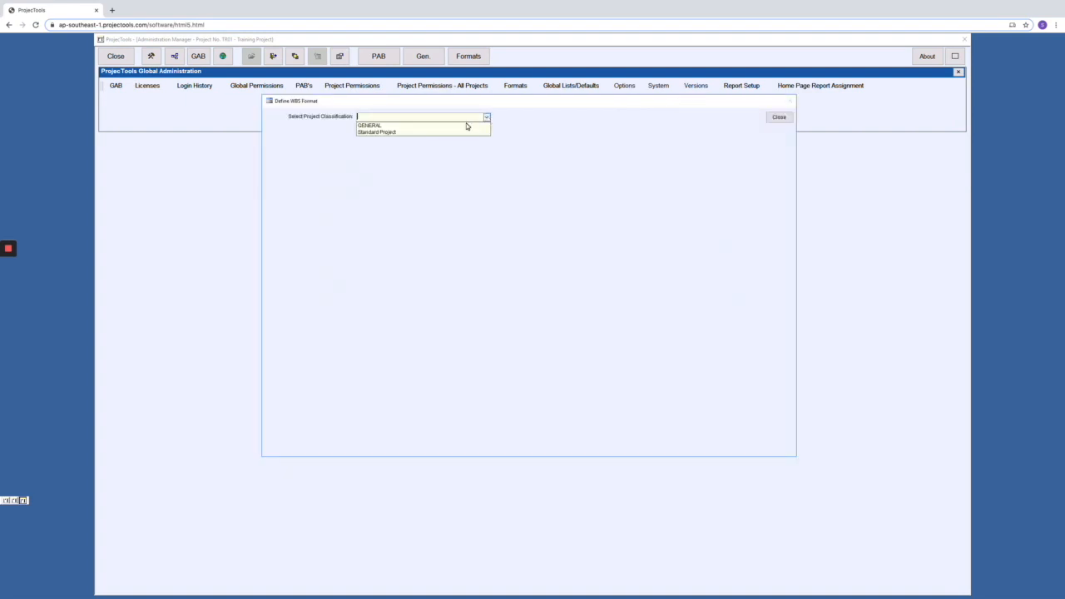
pyautogui.click(456, 125)
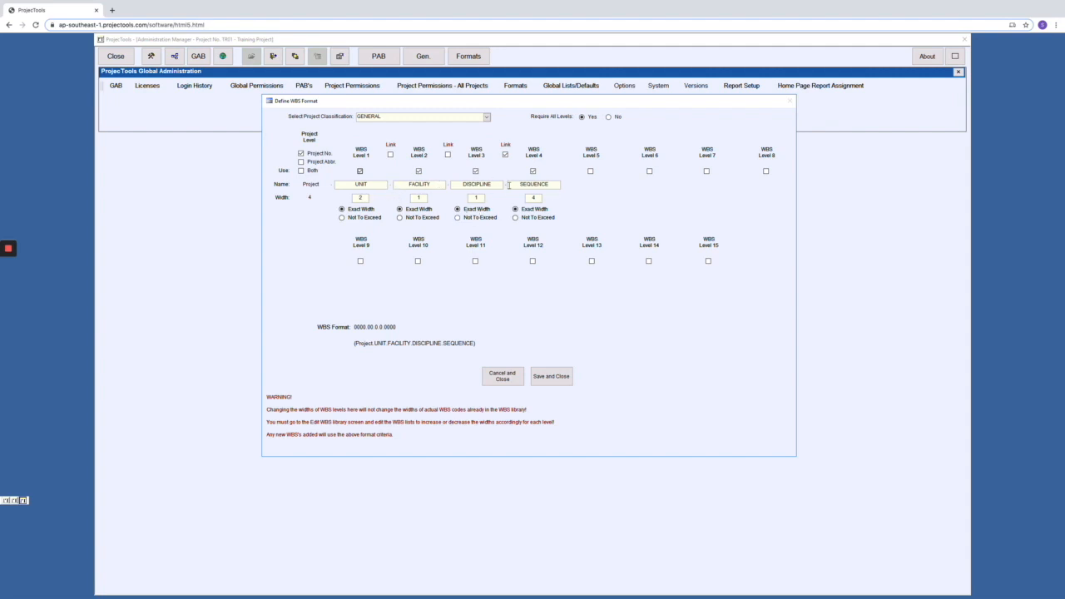
pyautogui.click(504, 378)
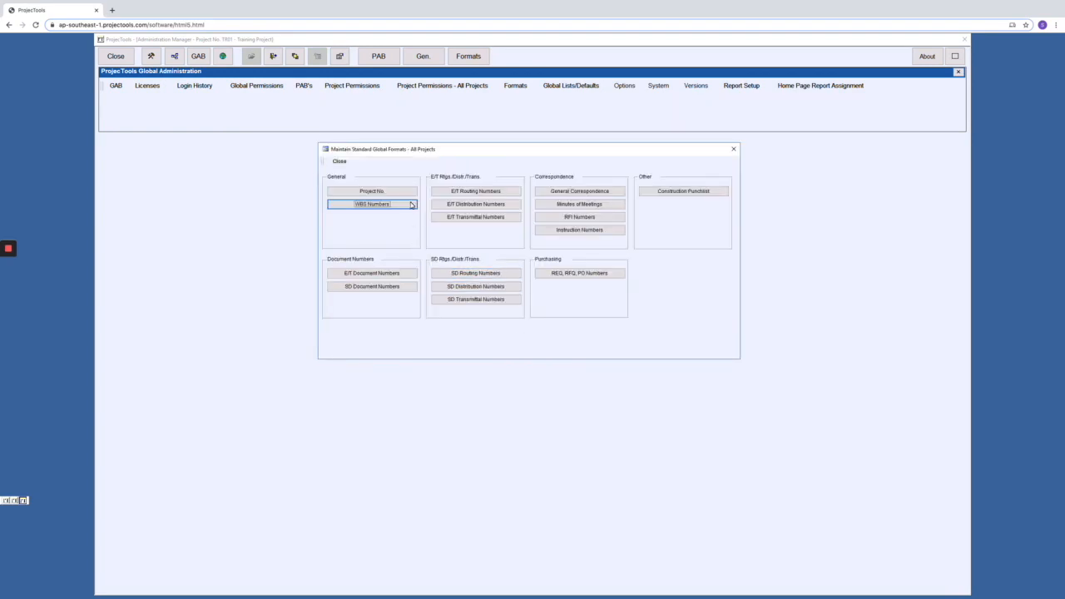
# Step: Try enabling WBS Level 1 in the Standard Project classification's WBS format, and discard the change
pyautogui.click(486, 117)
pyautogui.click(457, 133)
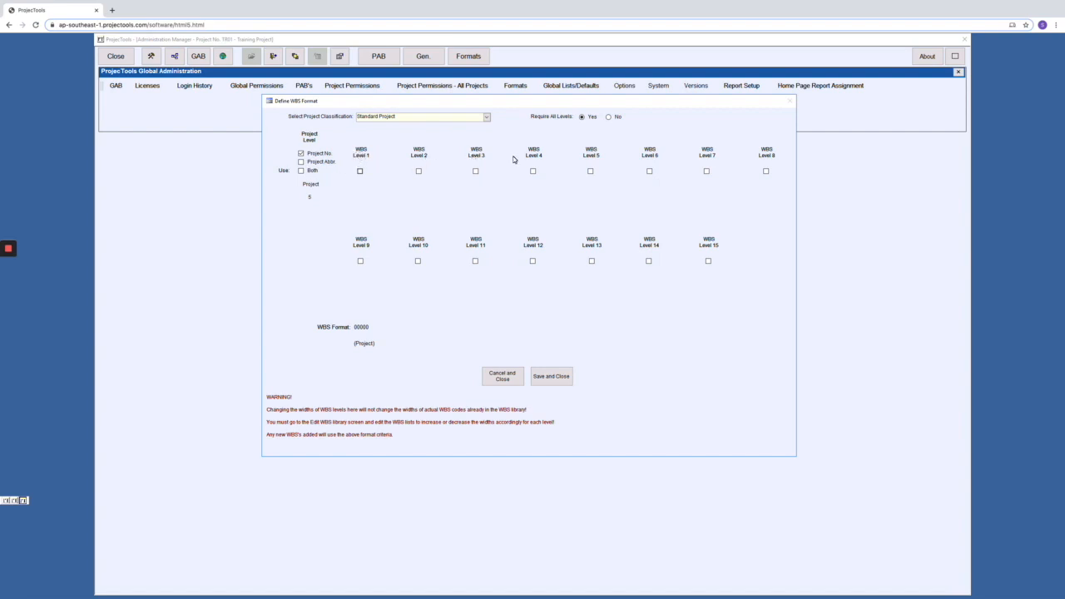
pyautogui.click(360, 171)
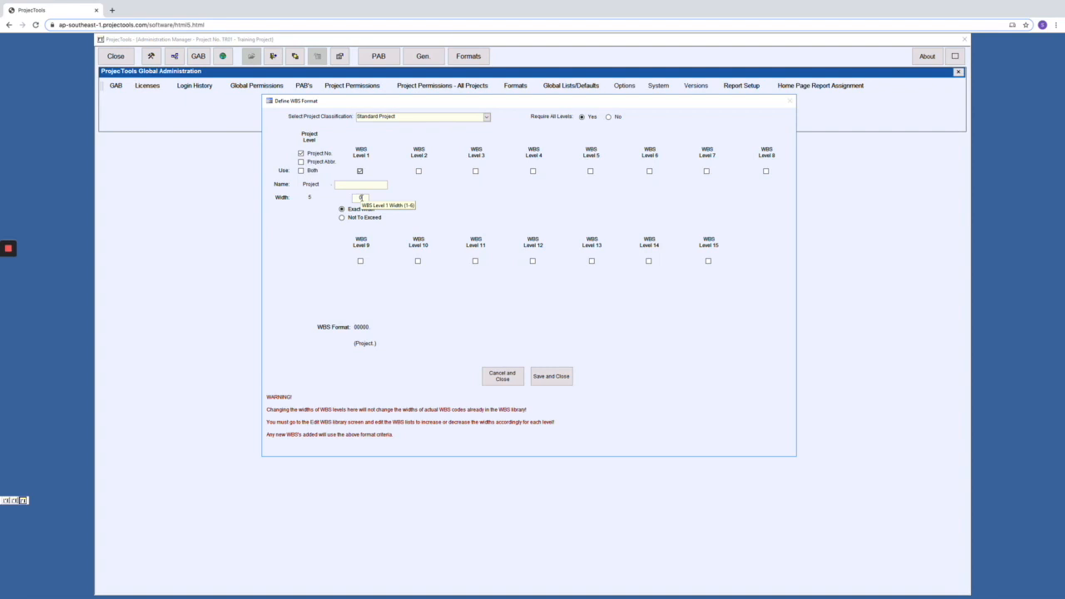
pyautogui.click(502, 377)
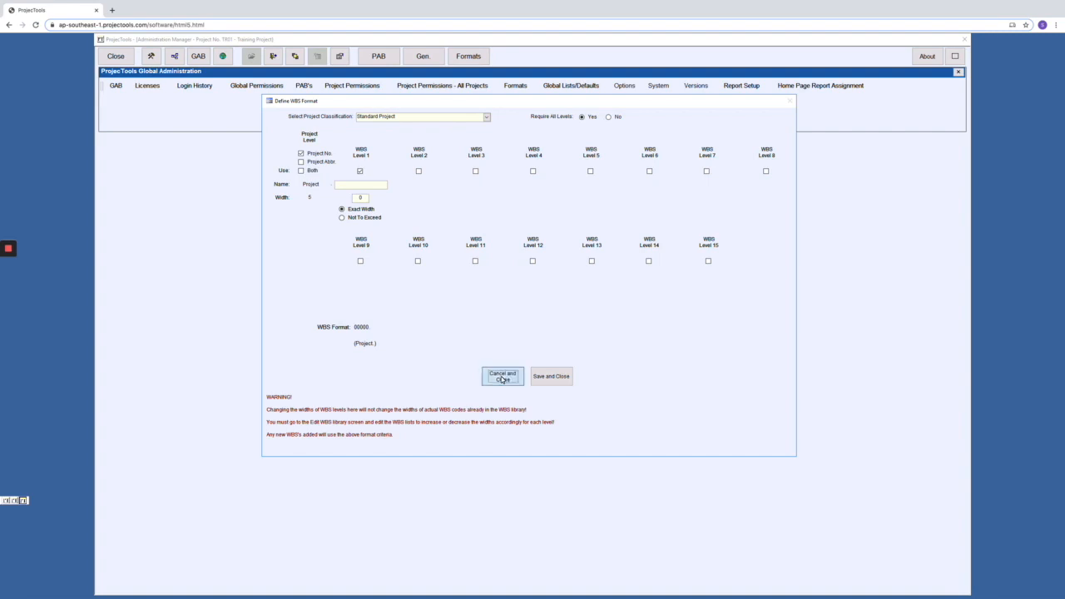
pyautogui.click(538, 346)
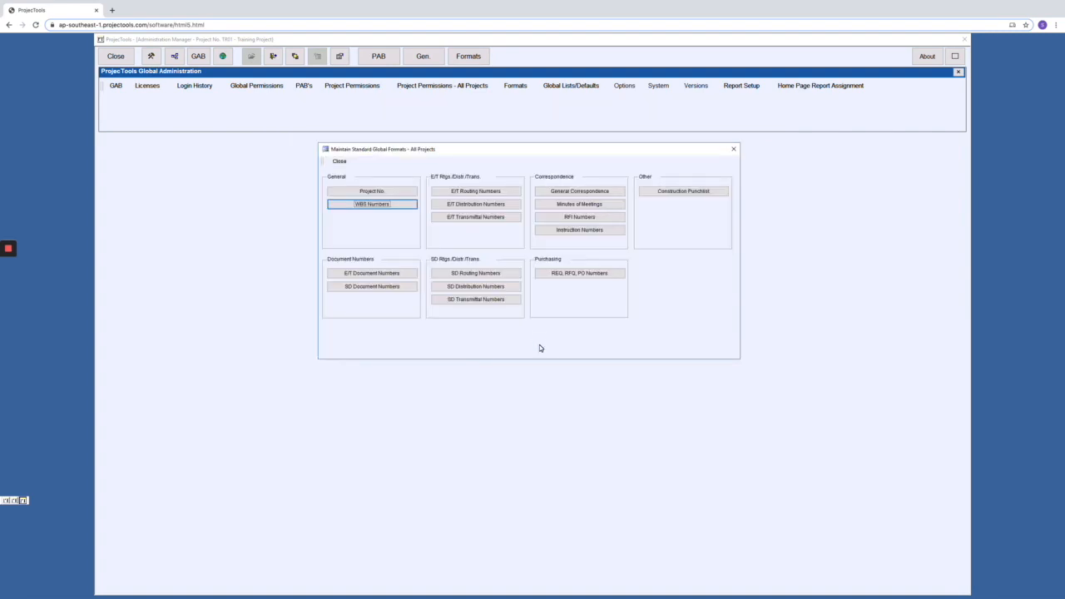
# Step: Close the standard global formats window and leave the Administration Manager for the home page
pyautogui.click(733, 150)
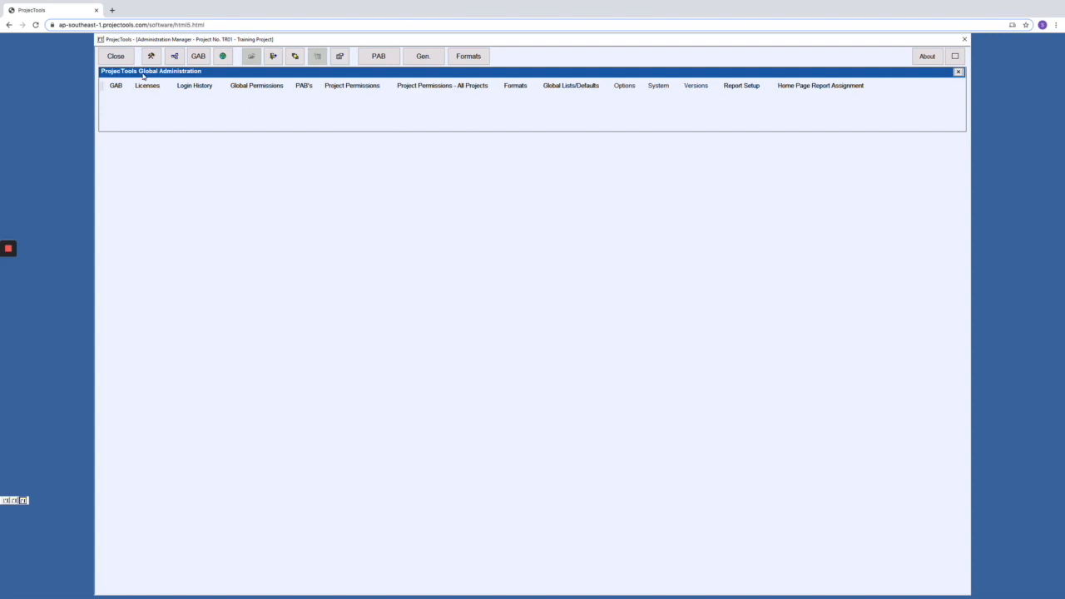
pyautogui.click(115, 56)
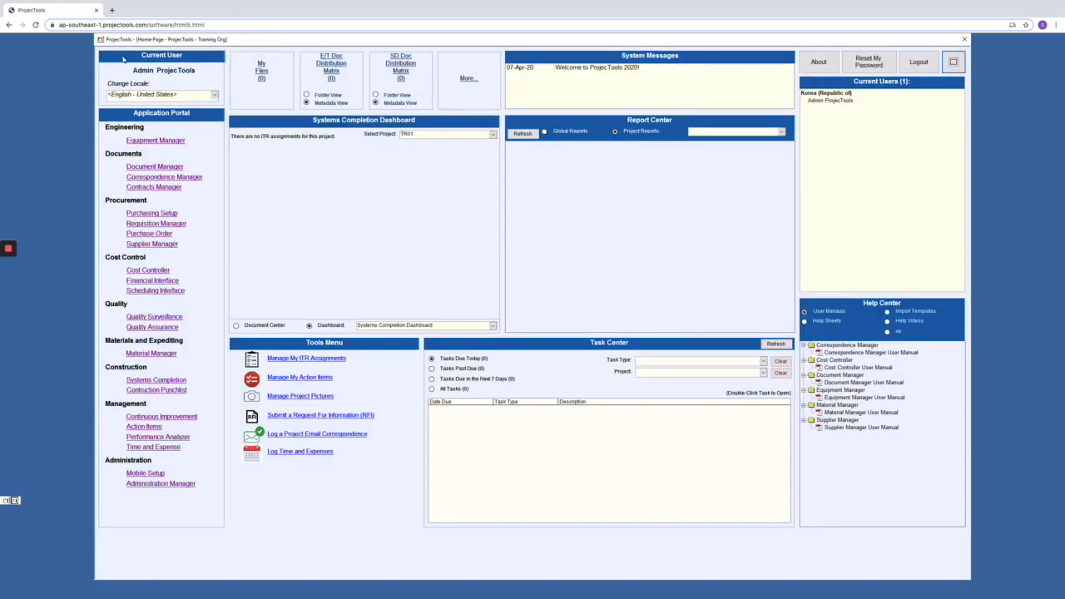